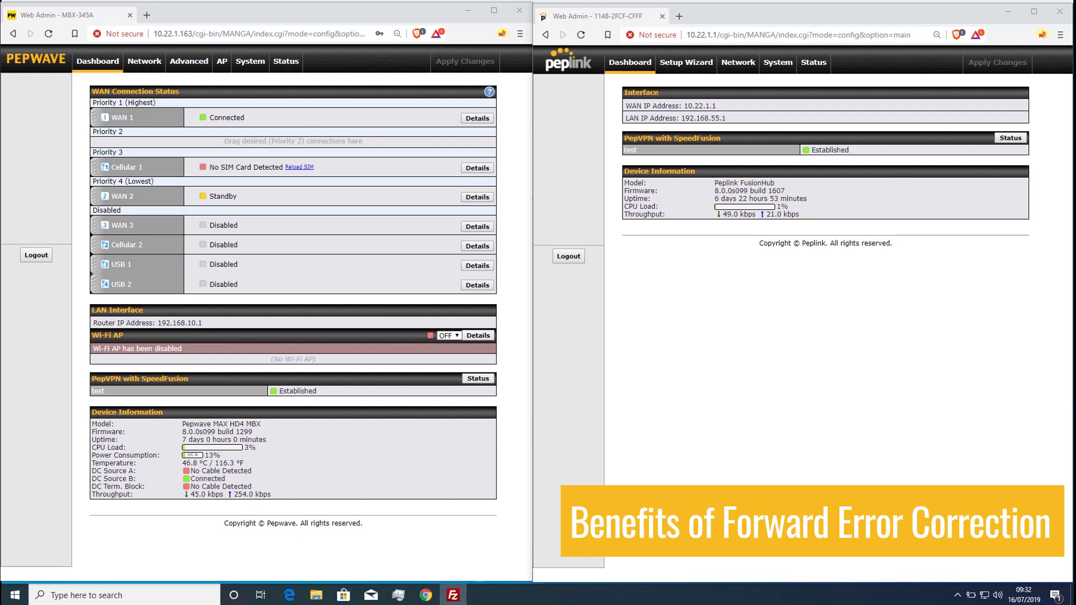
Check the SpeedFusion status of the test tunnel on both devices and return the FusionHub to its dashboard
left_click(477, 380)
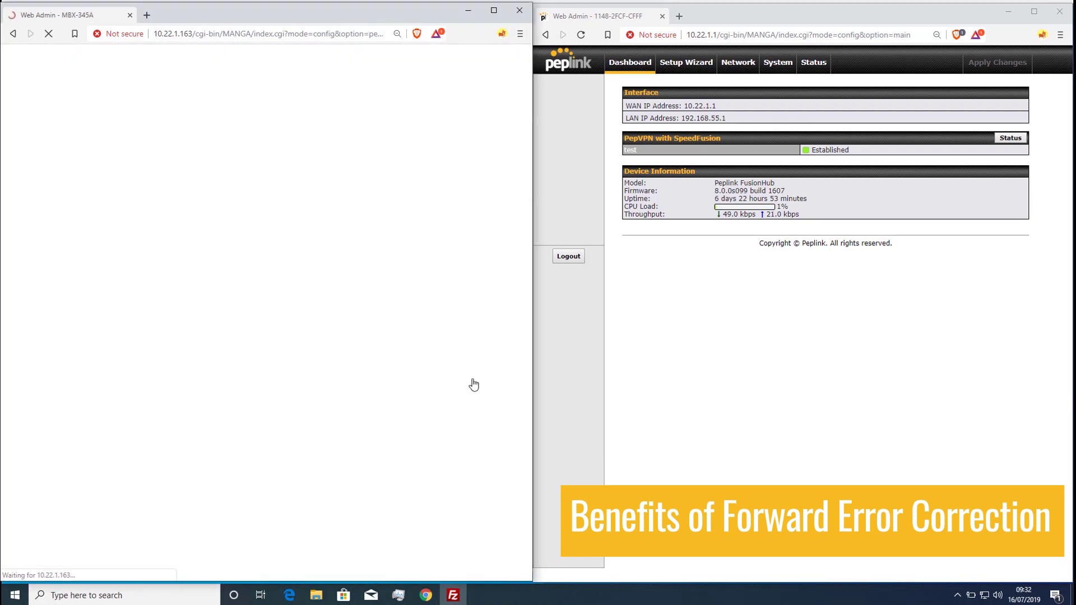
left_click(1010, 137)
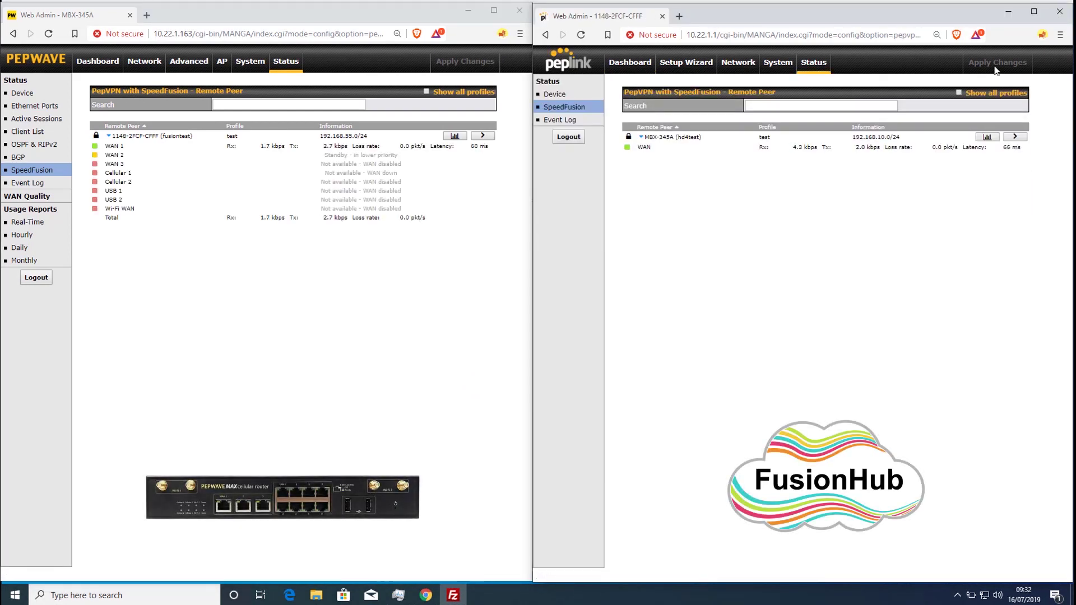
left_click(627, 63)
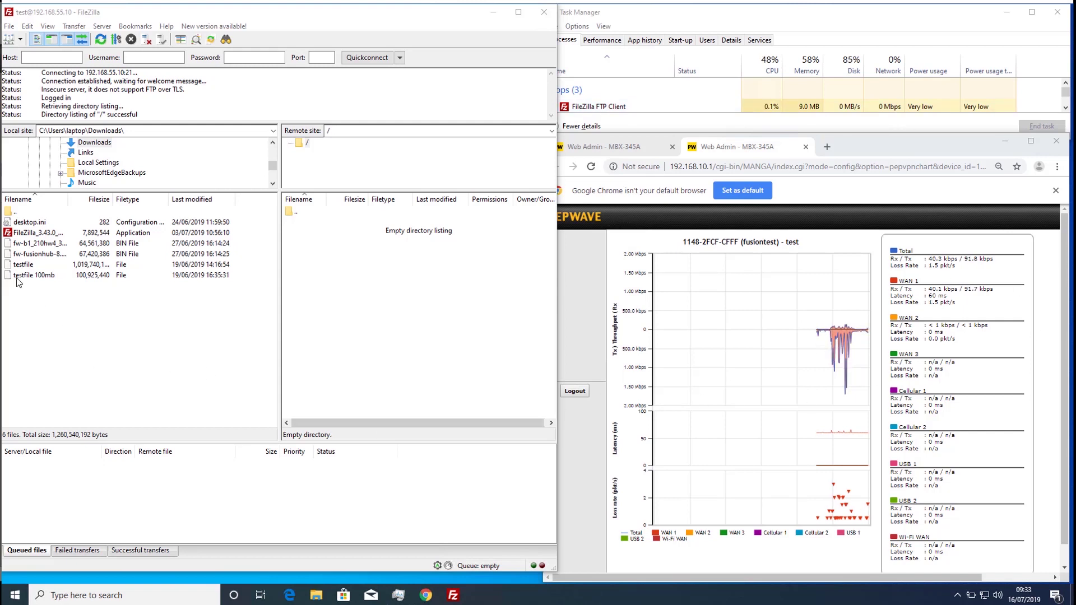
In FileZilla, upload "testfile 100mb" from the local Downloads folder to the remote root folder
left_click_drag(17, 279, 335, 247)
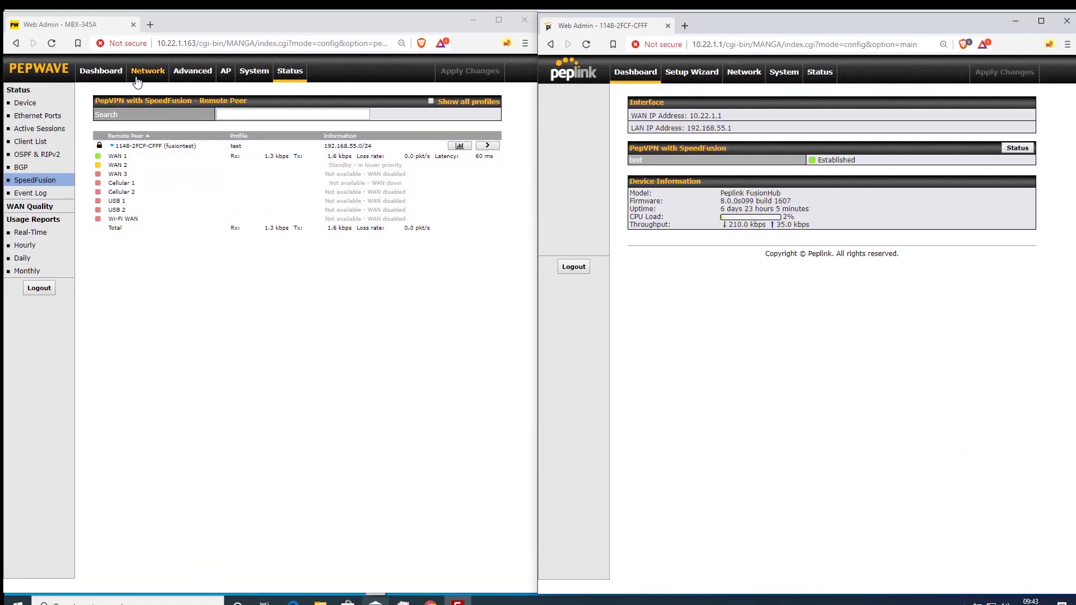
Open the SpeedFusion settings on both devices, and save the FusionHub's test profile with Forward Error Correction set to Low
left_click(186, 82)
left_click(190, 72)
left_click(744, 71)
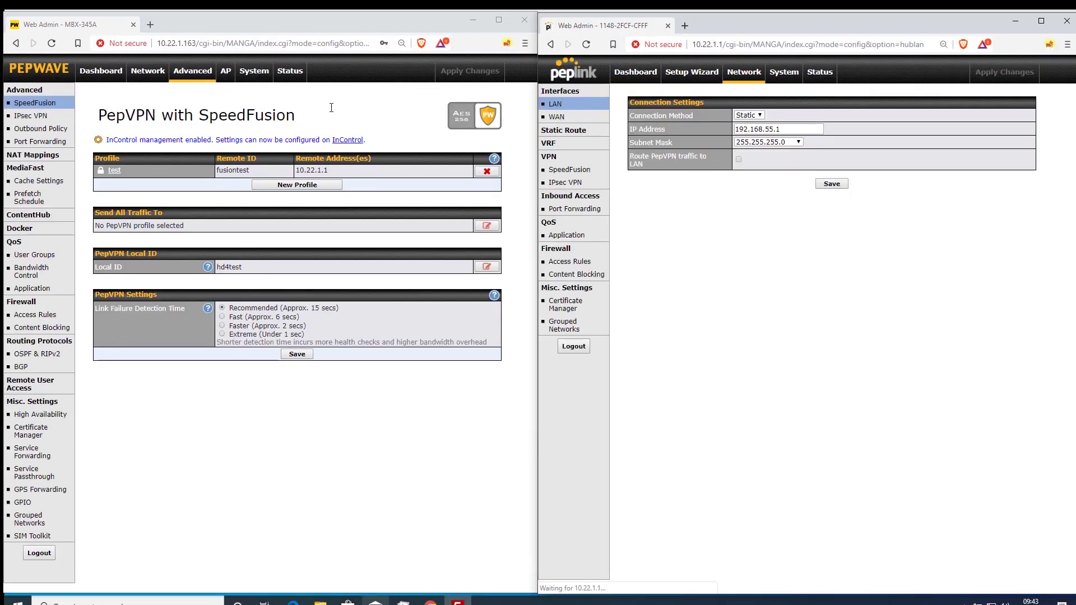
left_click(570, 170)
left_click(650, 172)
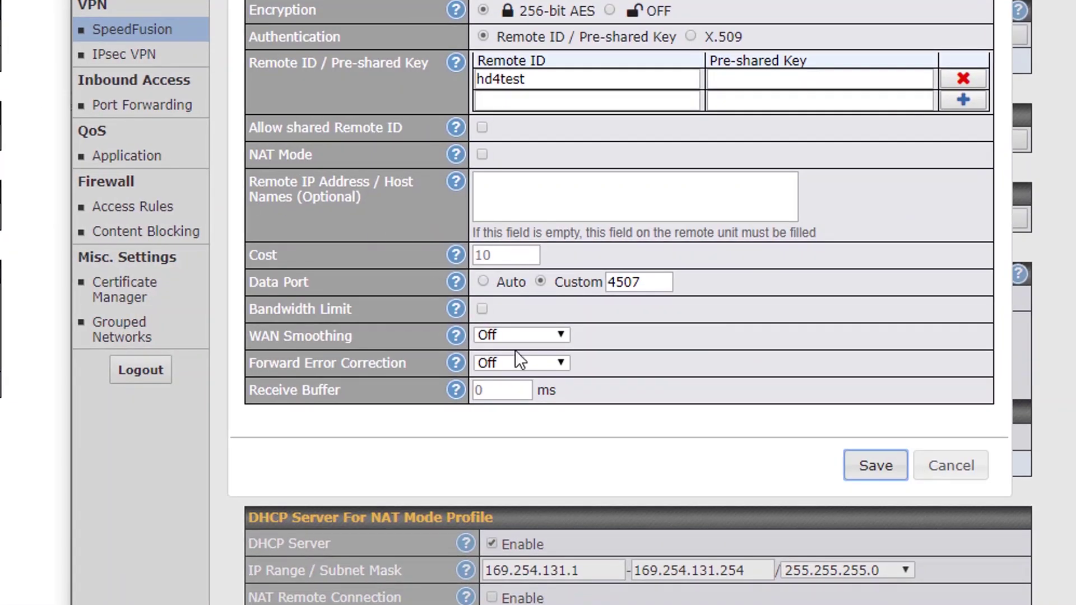
left_click(501, 359)
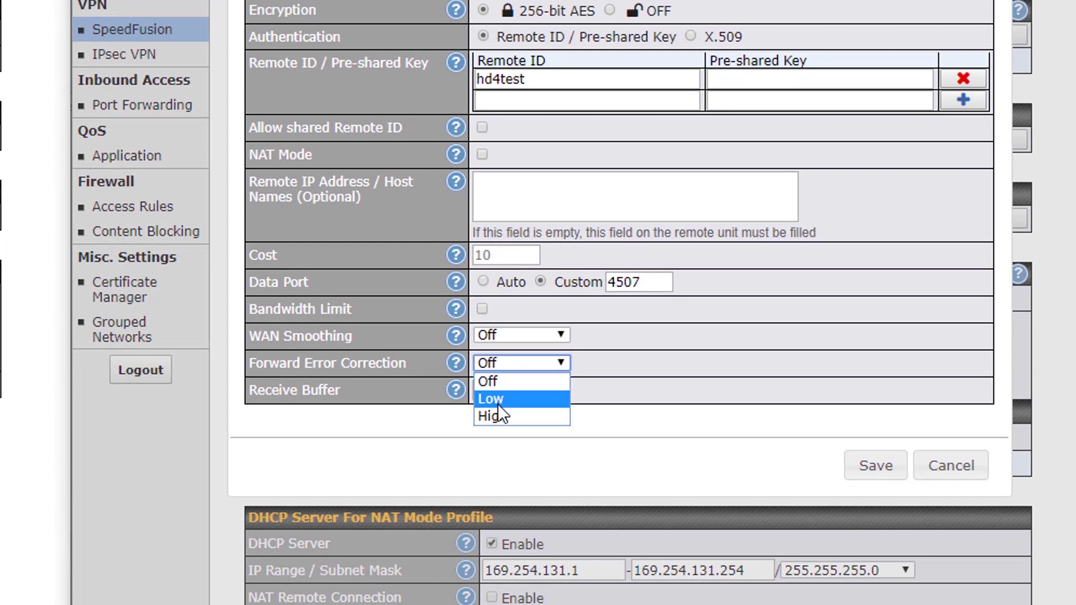
left_click(498, 397)
left_click(863, 470)
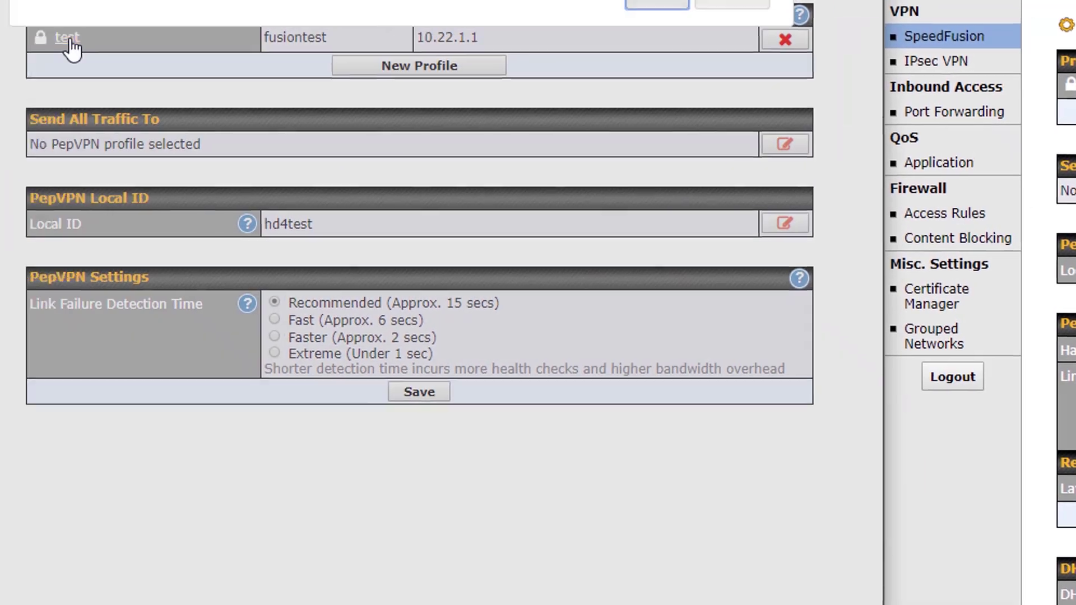
Set Forward Error Correction to Low in the MBX router's test profile, save it, and apply the changes on both devices
left_click(67, 39)
left_click(461, 341)
left_click(457, 380)
left_click(419, 500)
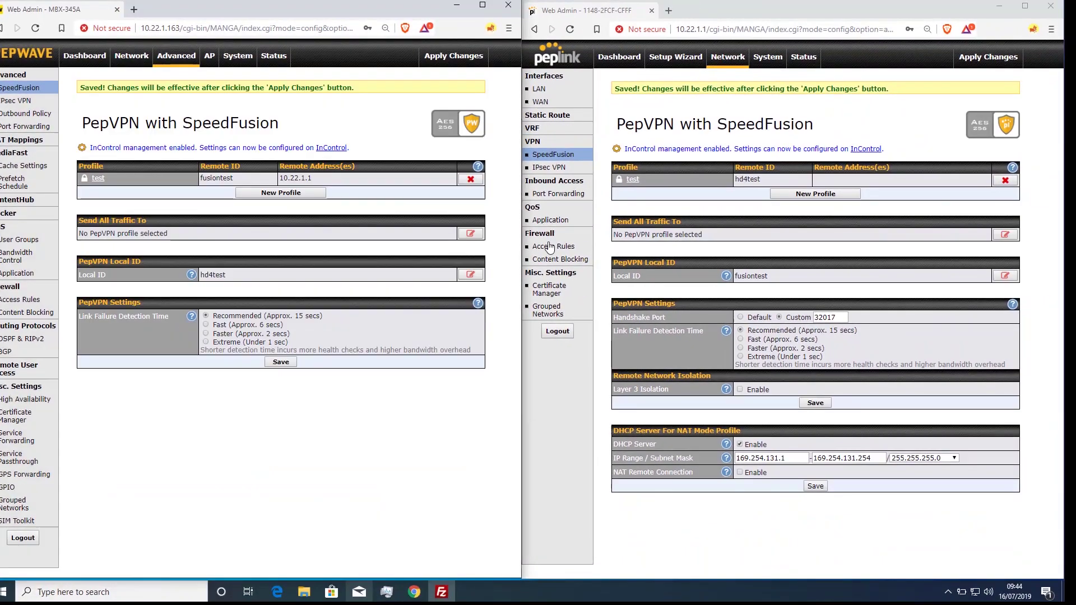
left_click(454, 56)
left_click(988, 56)
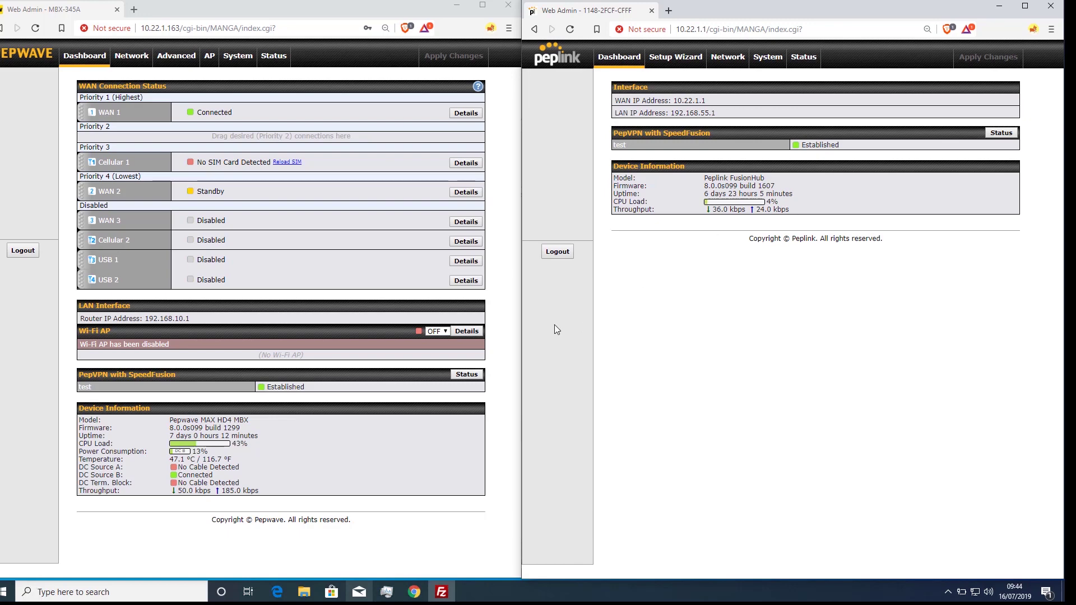
View the SpeedFusion status on both devices with all profiles shown
left_click(466, 375)
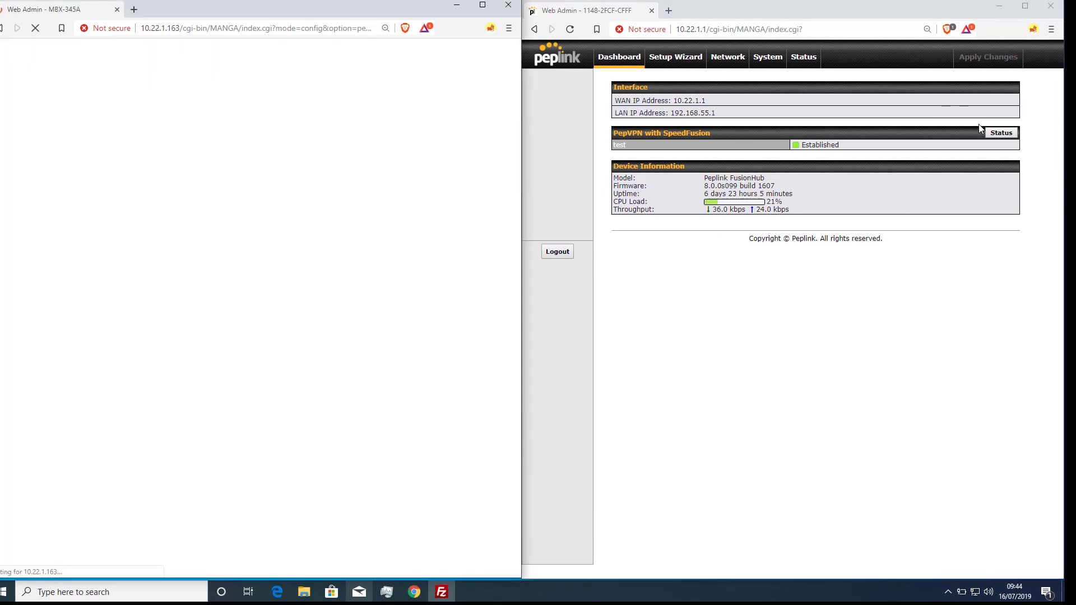
left_click(984, 133)
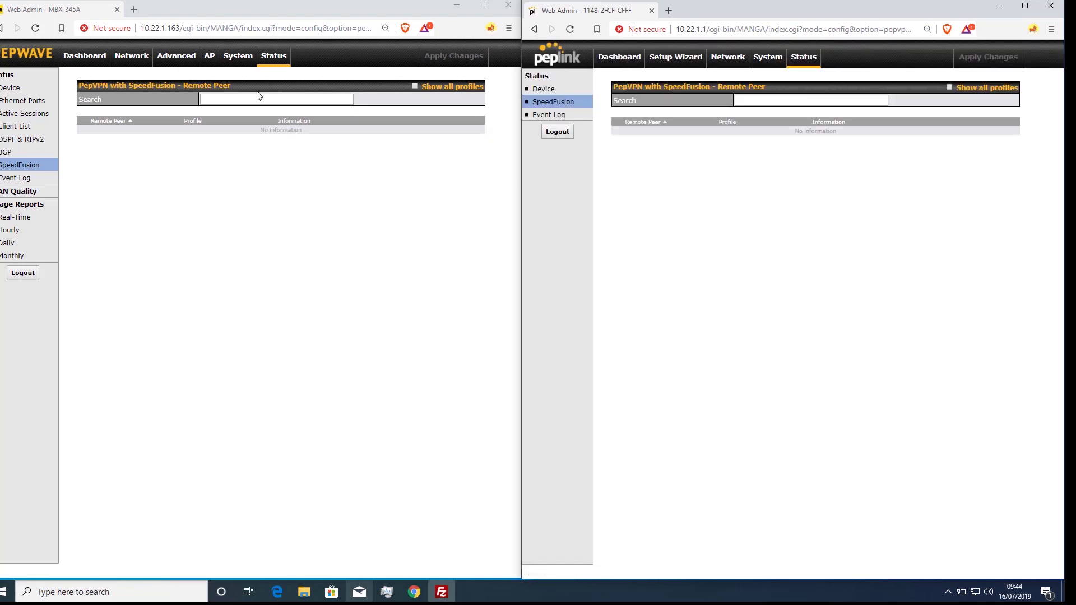
left_click(419, 86)
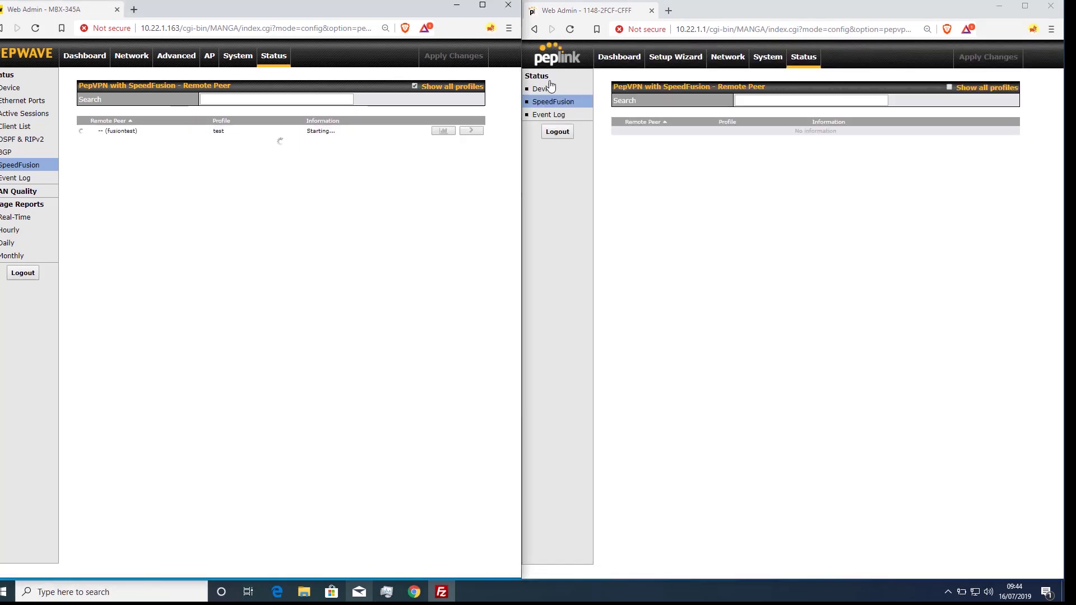
left_click(950, 87)
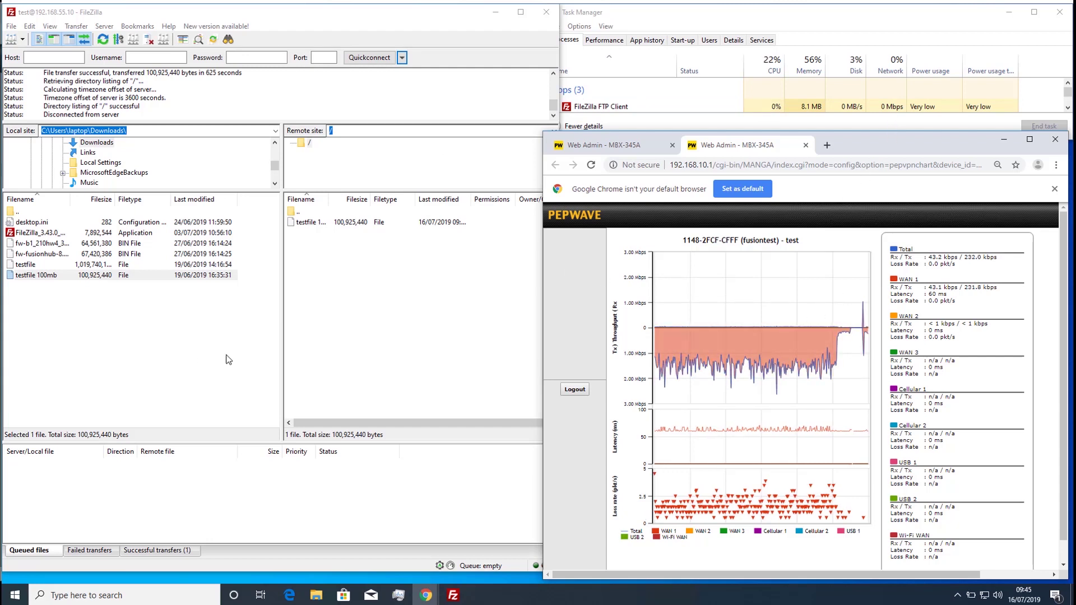
In FileZilla, upload "testfile 100mb" to the remote root folder again, overwriting the existing copy
left_click_drag(13, 280, 303, 254)
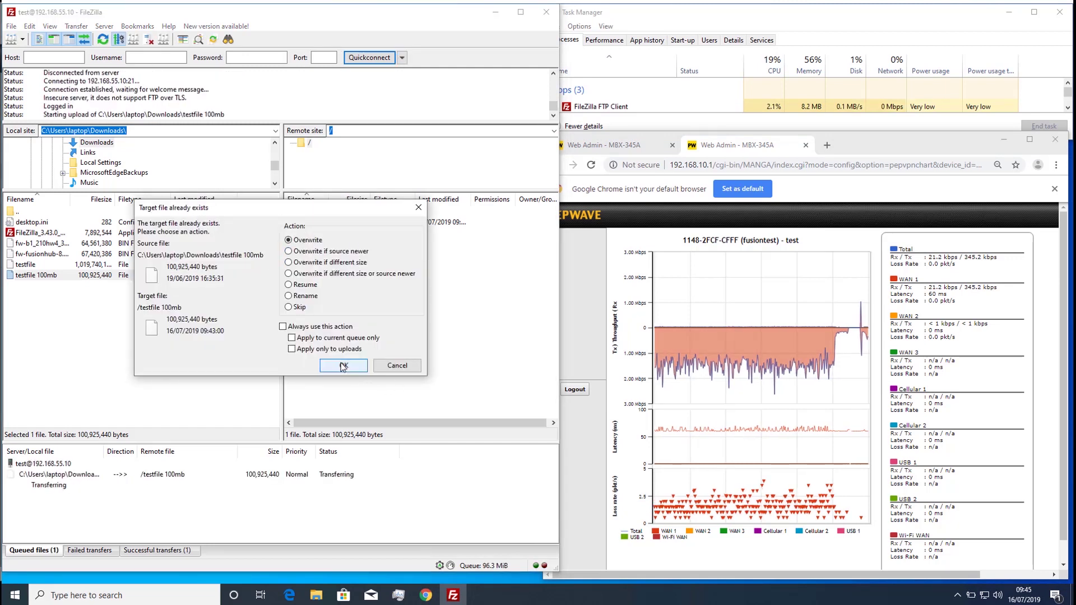
left_click(344, 366)
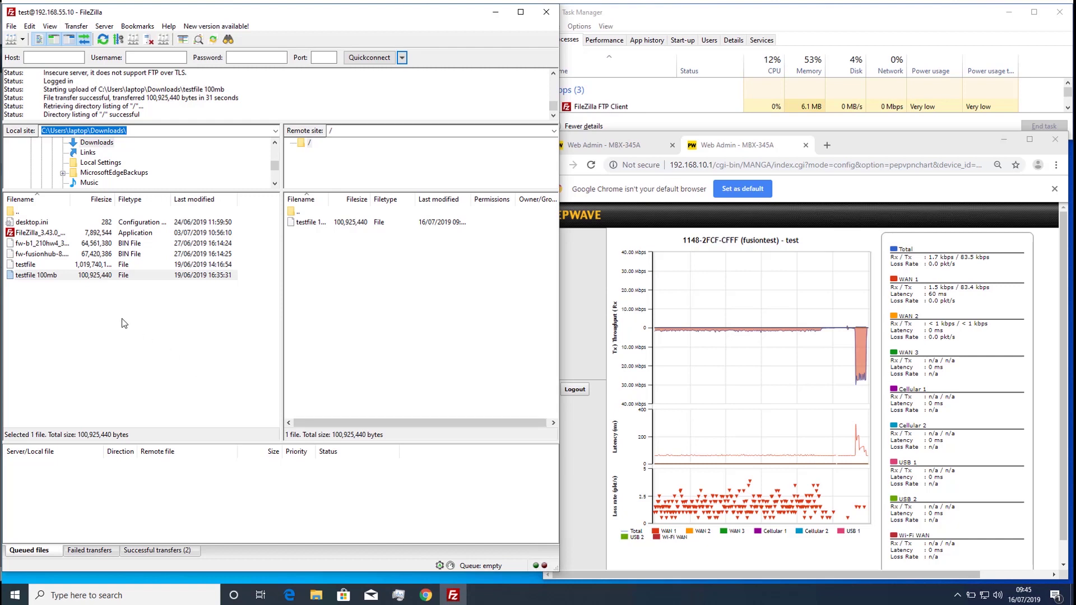
Upload the larger "testfile" from the local Downloads folder to the remote root folder
left_click_drag(17, 265, 344, 236)
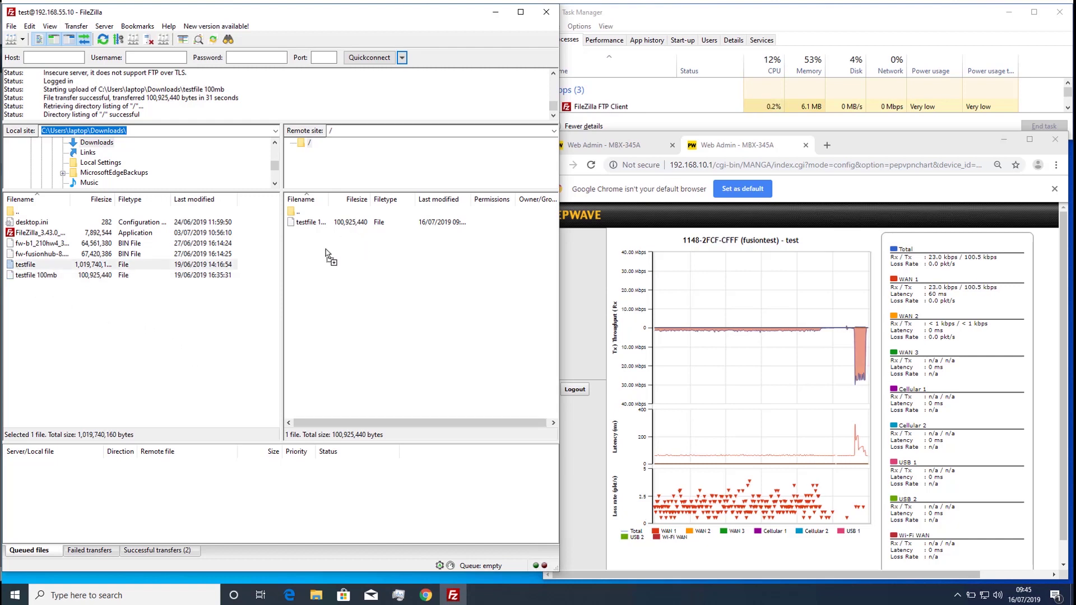
left_click_drag(322, 250, 324, 252)
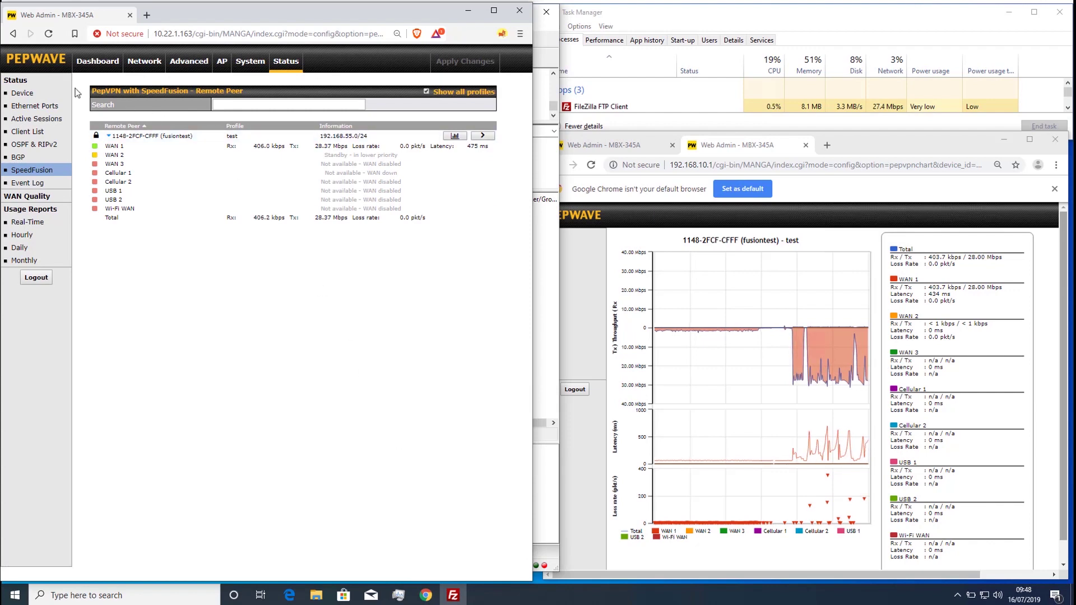
Examine the firmware version and throughput on the MBX router's dashboard during the upload
left_click(85, 67)
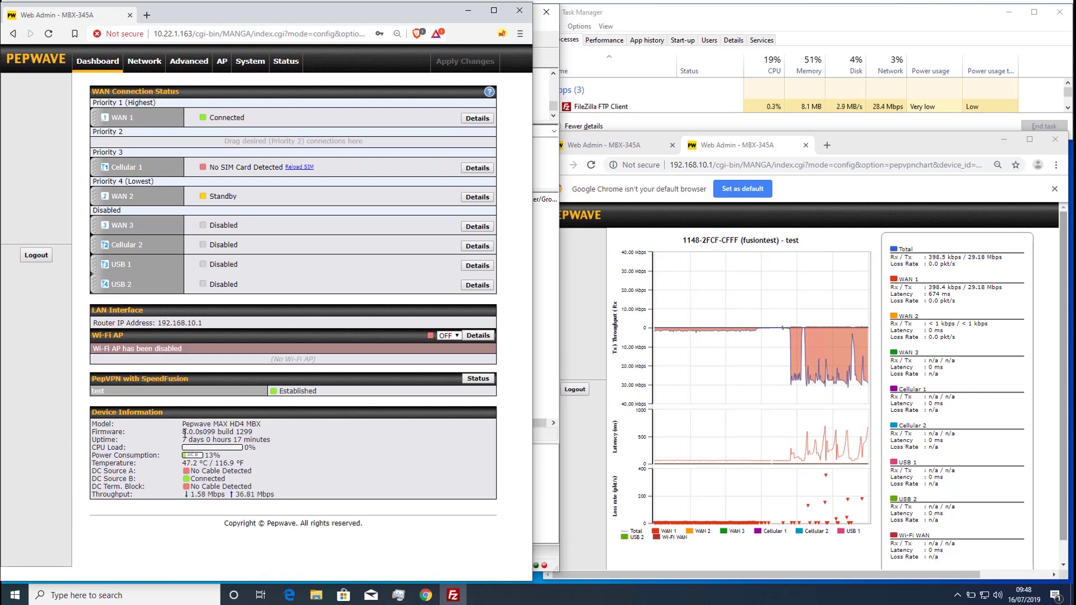
left_click_drag(183, 433, 264, 433)
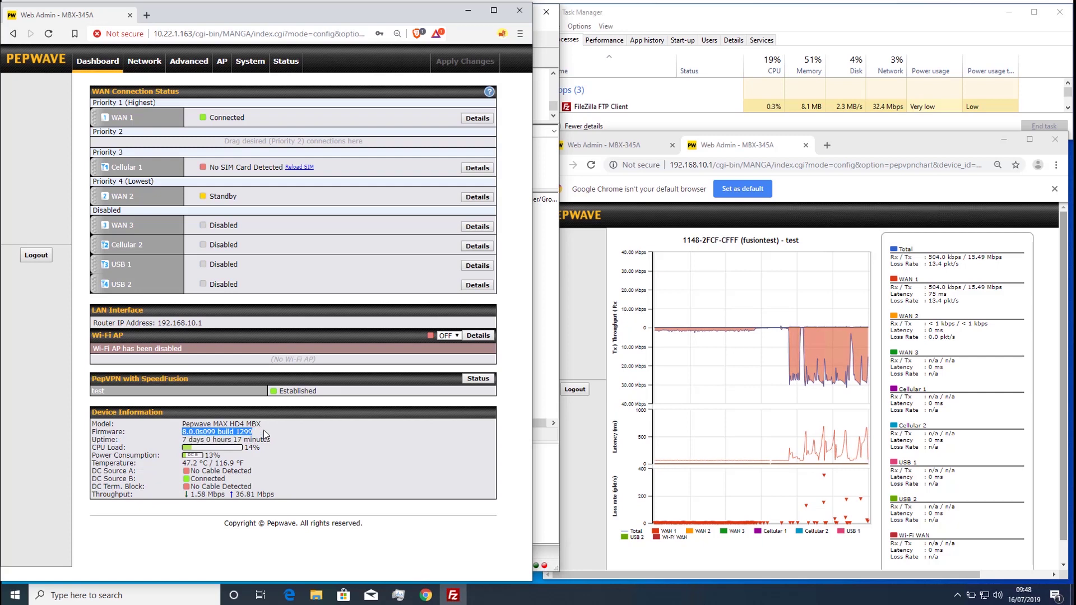
left_click(225, 492)
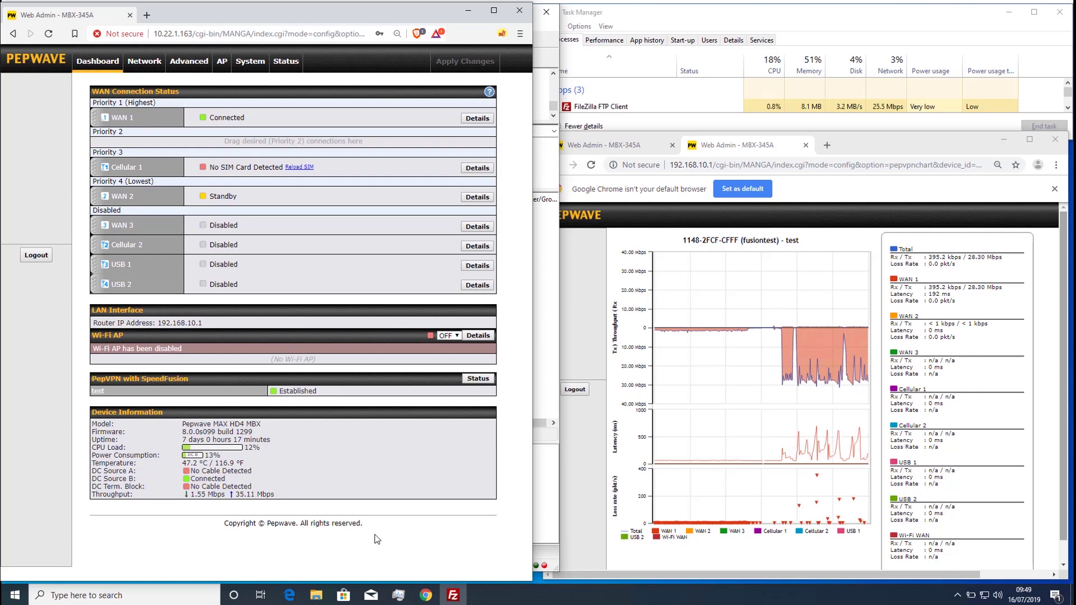
Inspect the WAN 1 graph in the MBX router's real-time usage report, then return to the file transfer
left_click(286, 61)
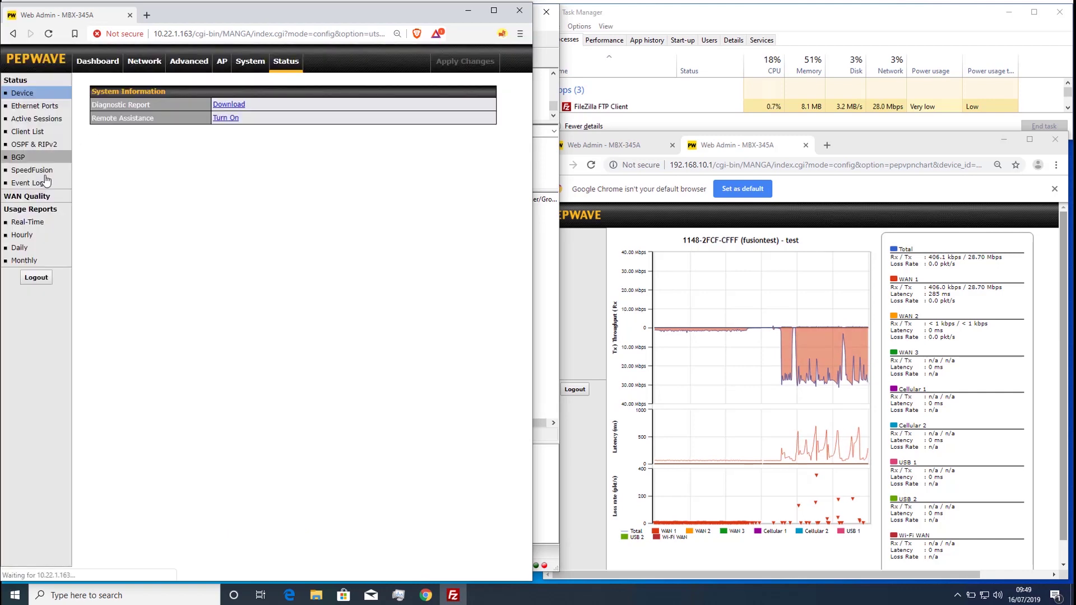
left_click(25, 223)
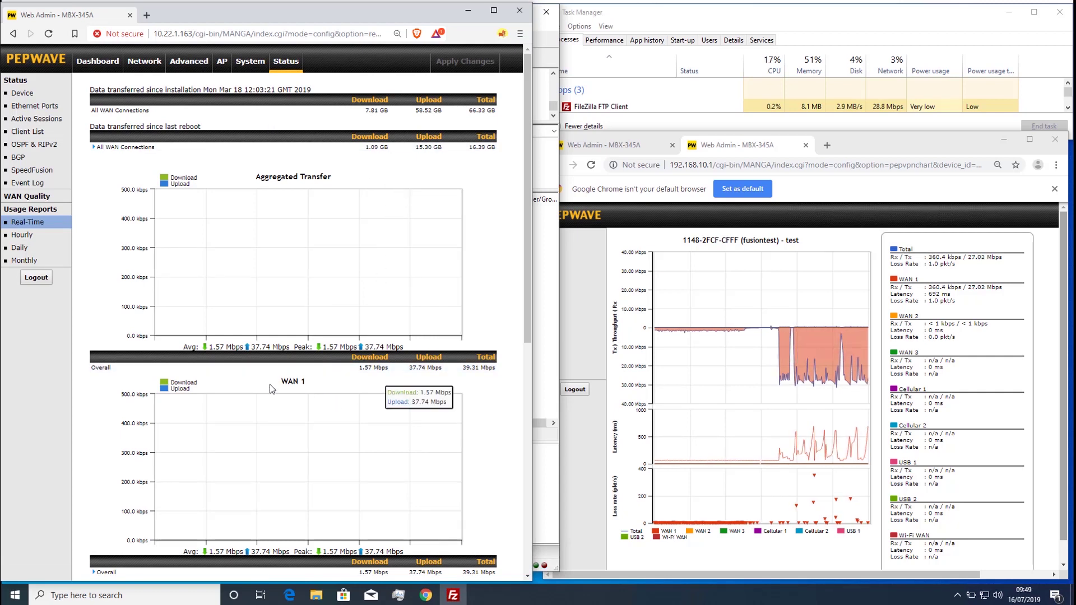
scroll(278, 391, "down", 1)
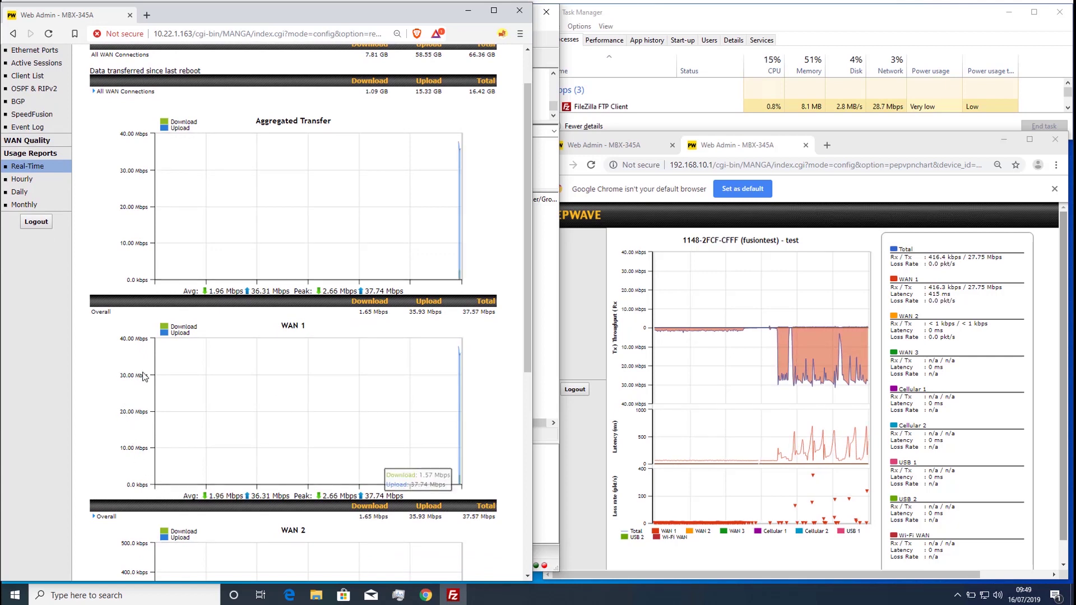
mouse_move(462, 352)
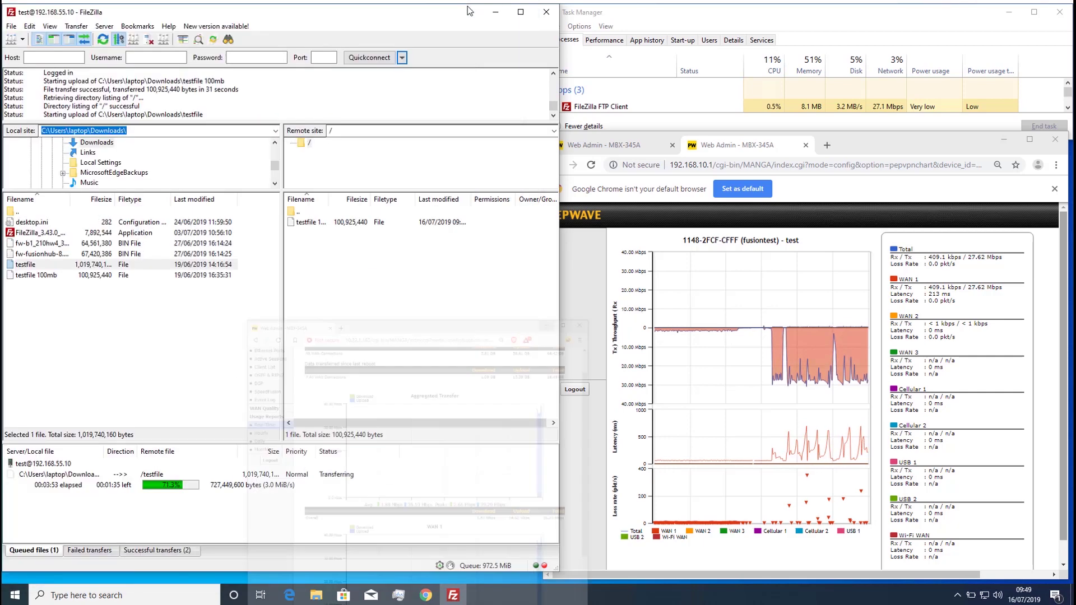
left_click(468, 11)
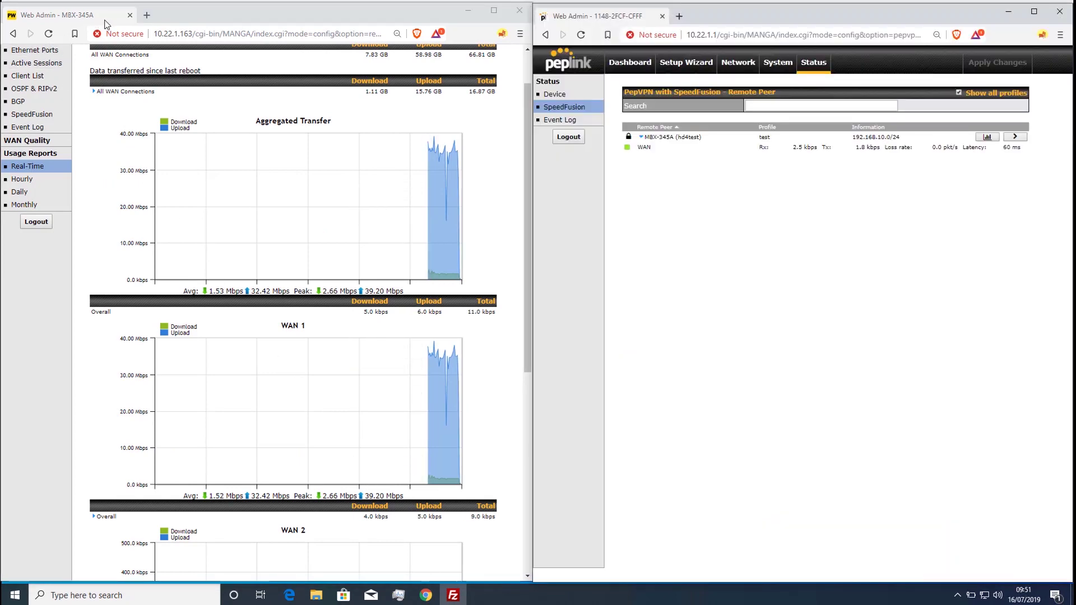
Open the SpeedFusion settings on both devices, and save the FusionHub's test profile with Forward Error Correction set to High
scroll(175, 116, "up", 3)
left_click(189, 61)
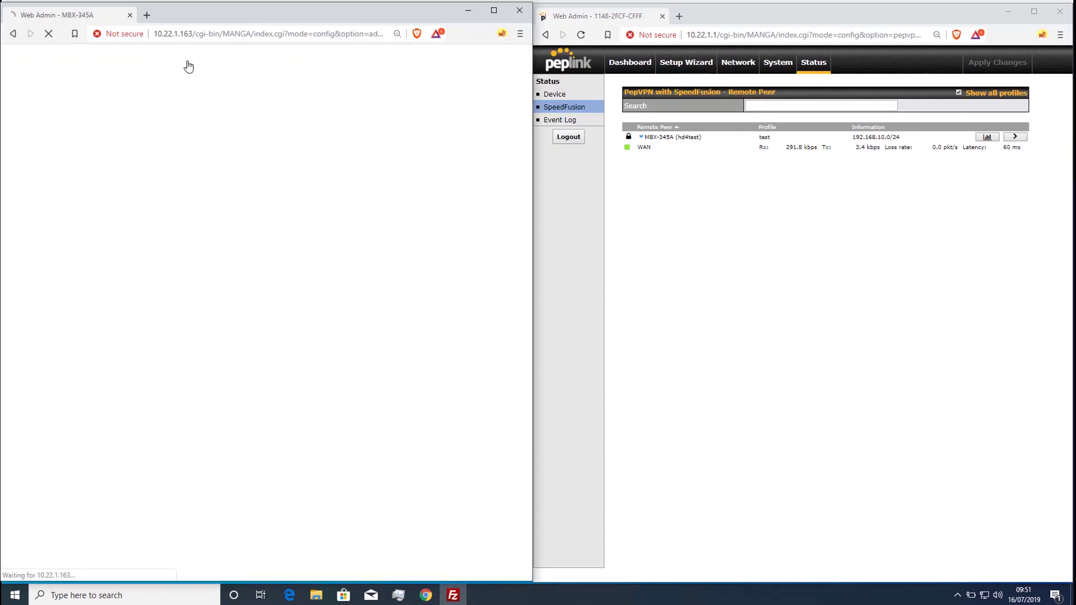
left_click(734, 63)
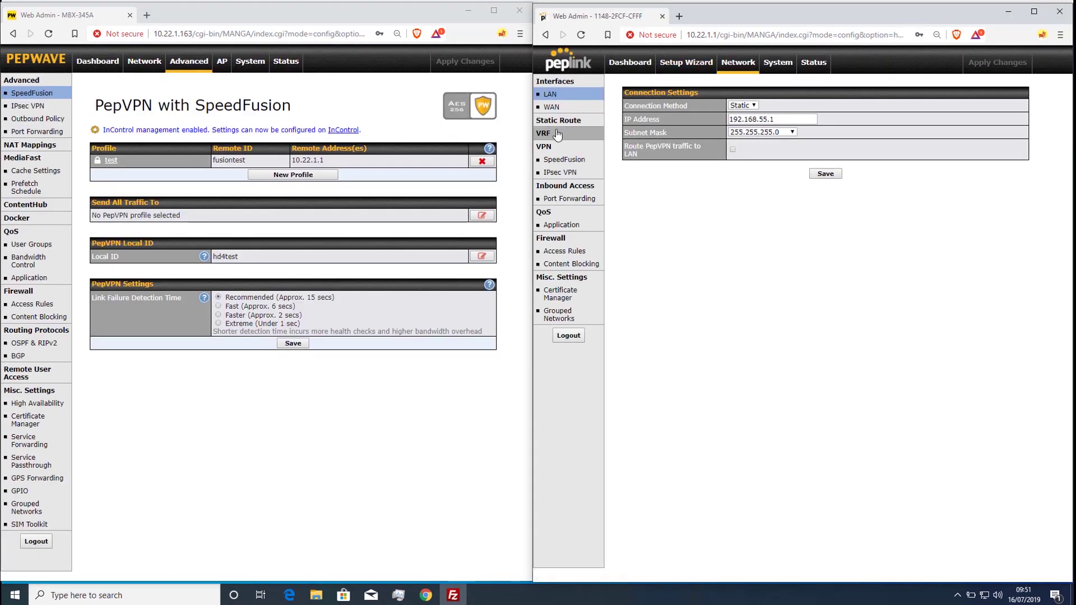
left_click(564, 159)
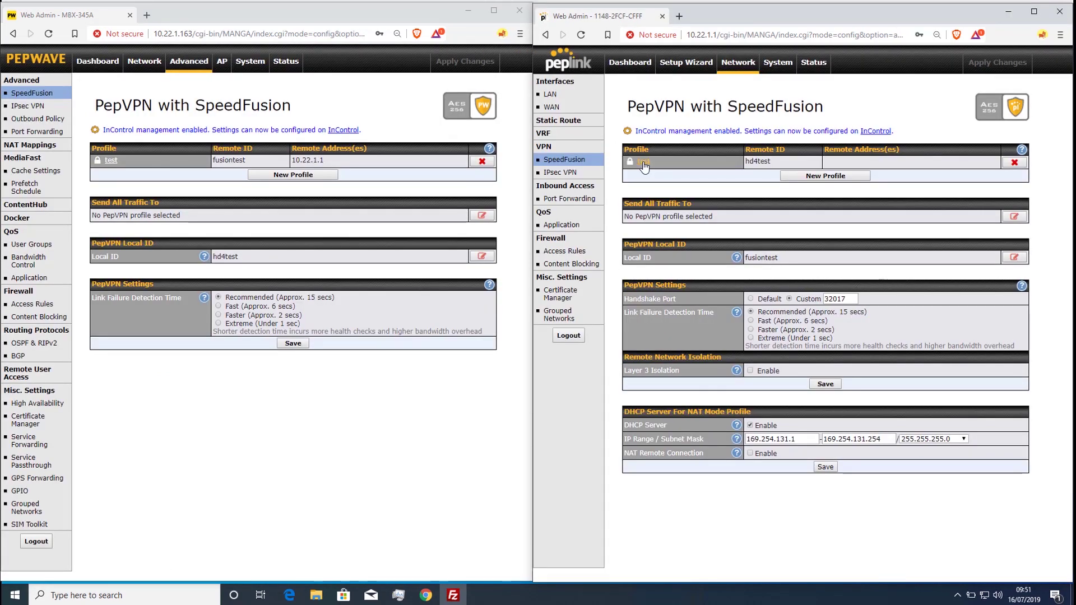
left_click(643, 161)
left_click(756, 332)
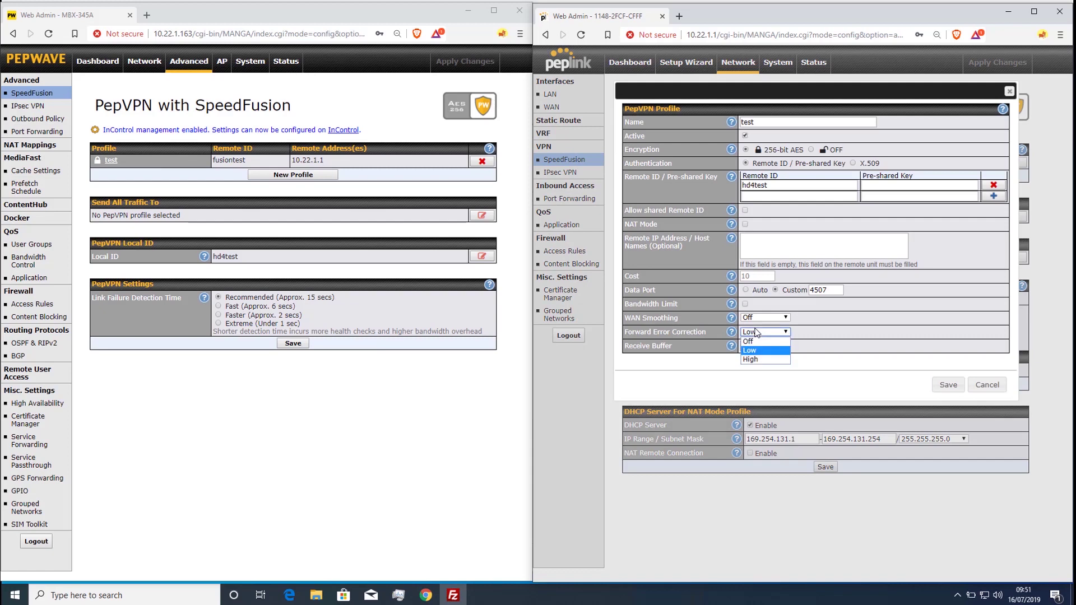
left_click(756, 359)
left_click(949, 385)
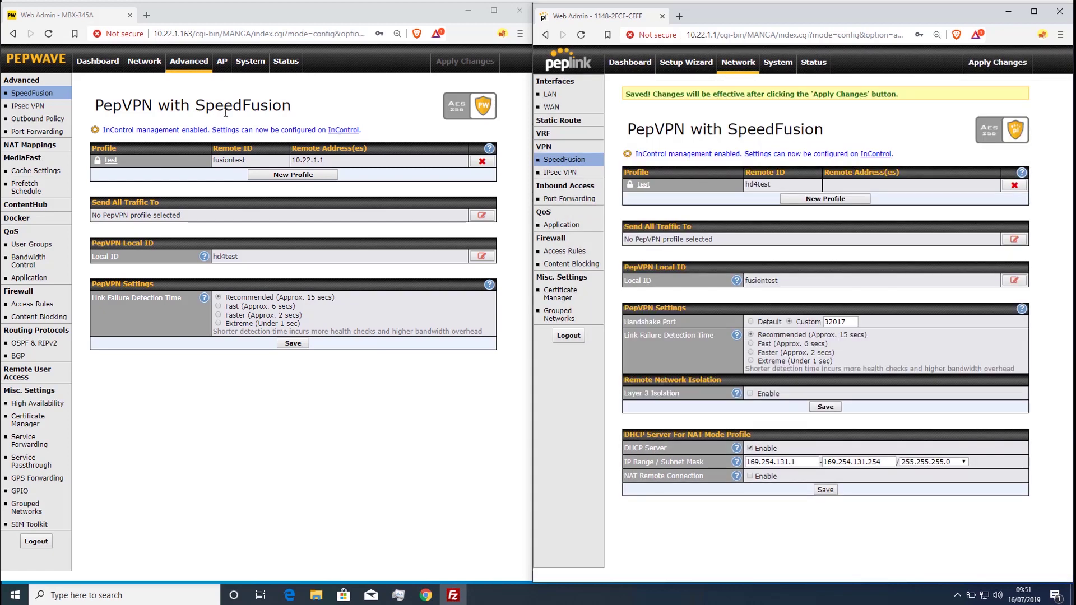
Set Forward Error Correction to High in the MBX router's test profile, save it, and apply the changes on both devices
left_click(111, 161)
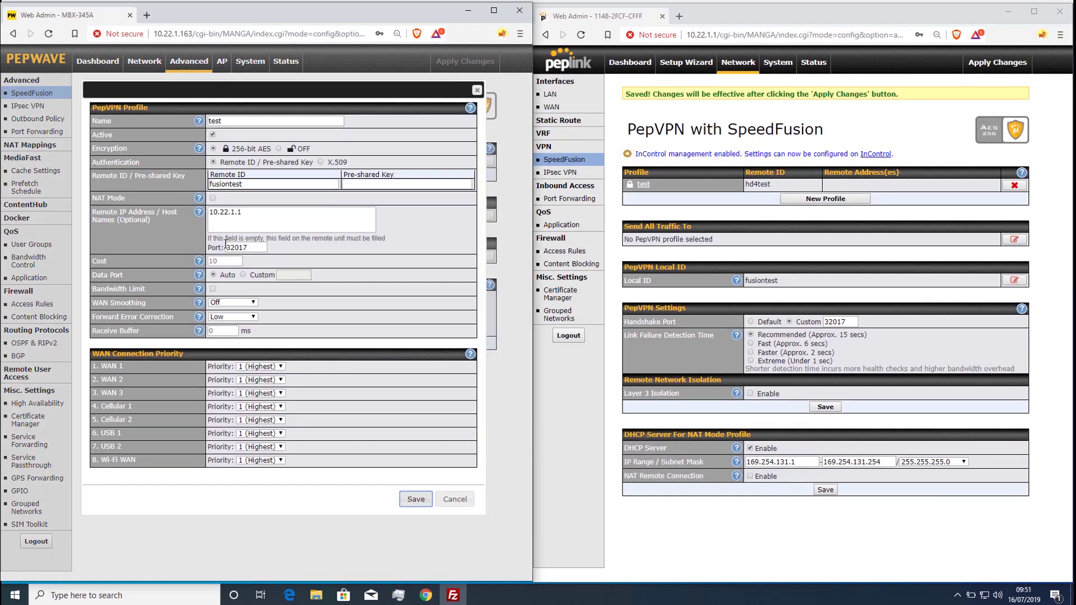
left_click(224, 317)
left_click(225, 348)
left_click(415, 499)
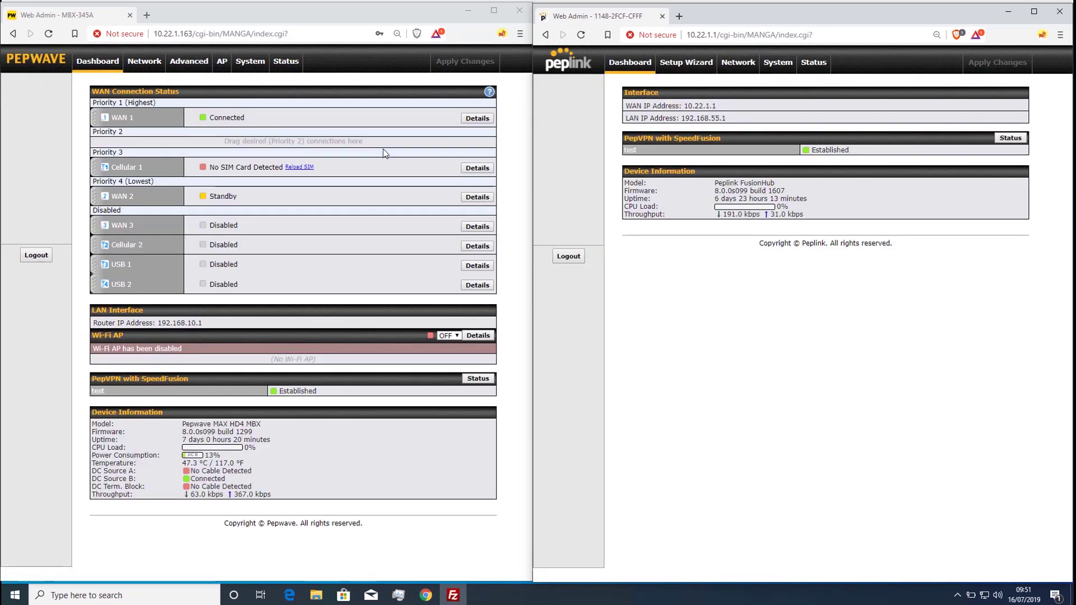
Check the SpeedFusion tunnel status on both devices and open the MBX router's real-time usage report
left_click(478, 379)
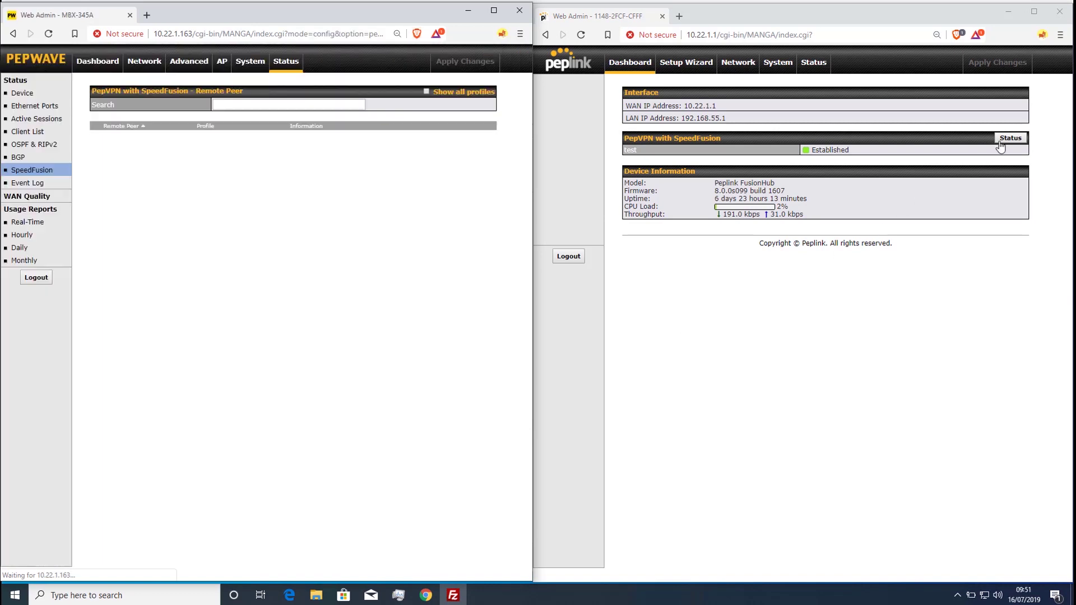
left_click(1004, 141)
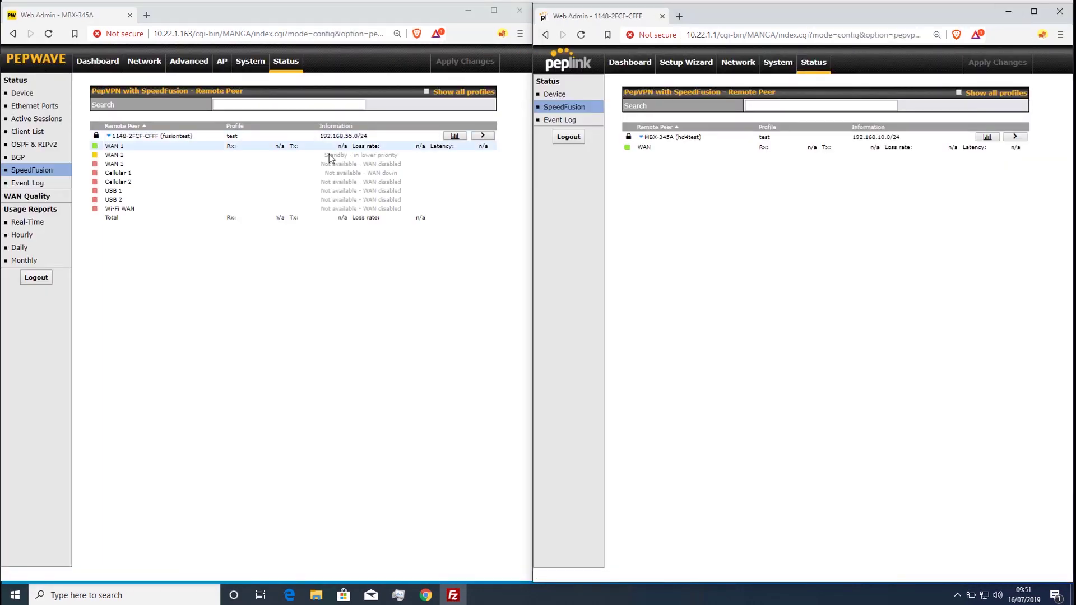
left_click(21, 223)
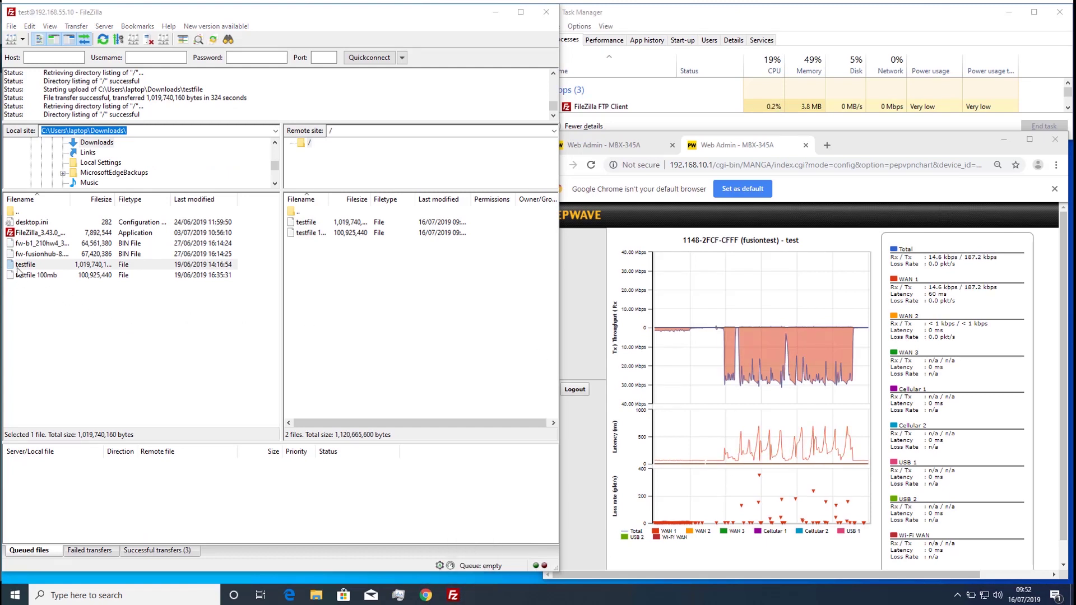
In FileZilla, upload "testfile" to the remote root folder again, overwriting the existing copy
left_click_drag(18, 267, 315, 275)
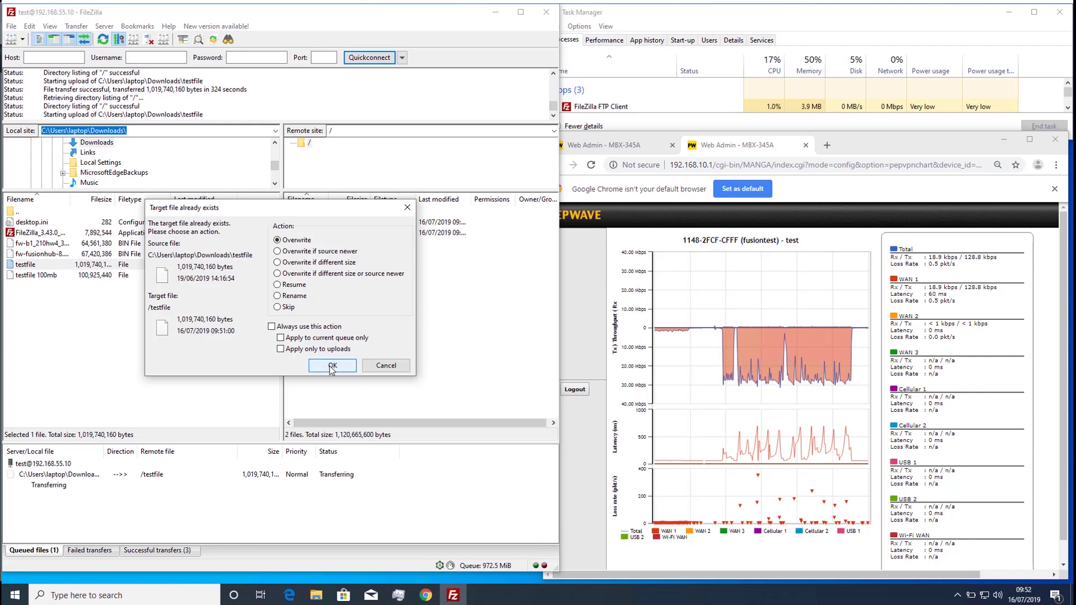
left_click(332, 367)
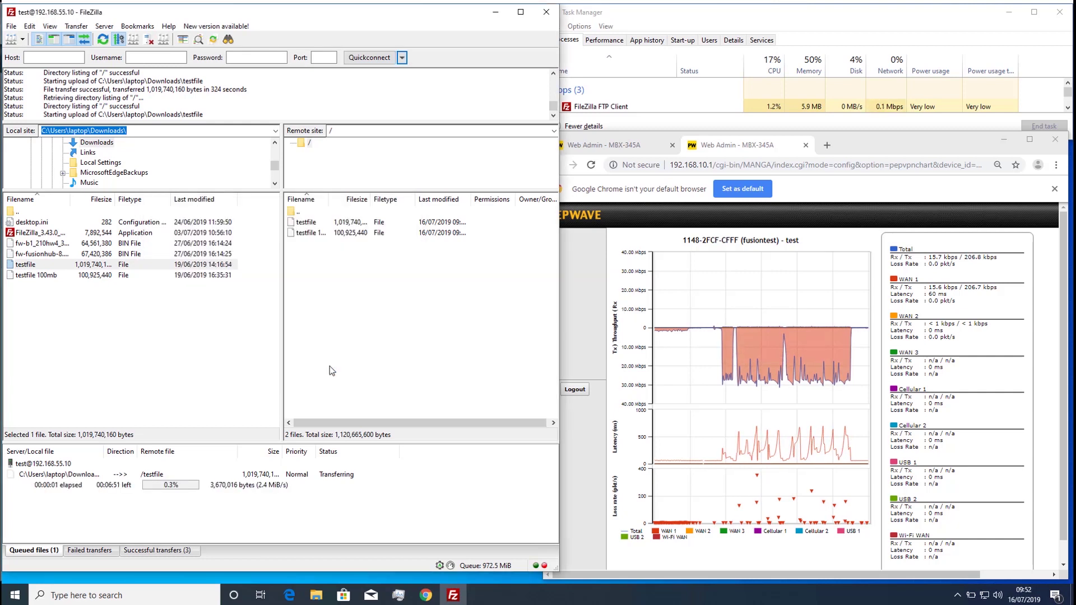